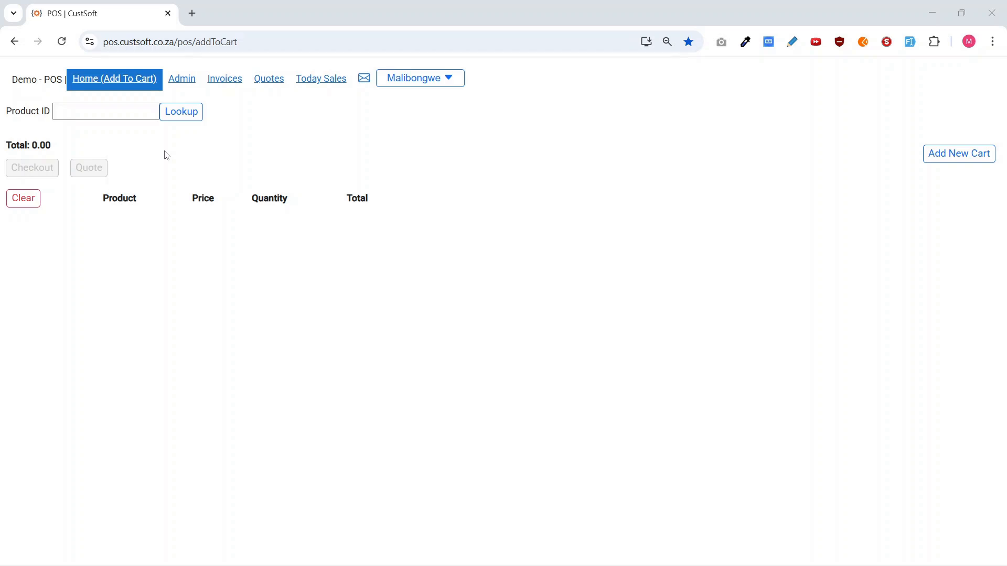
# View the sections available in the admin area and return to the add-to-cart page.
pyautogui.click(176, 88)
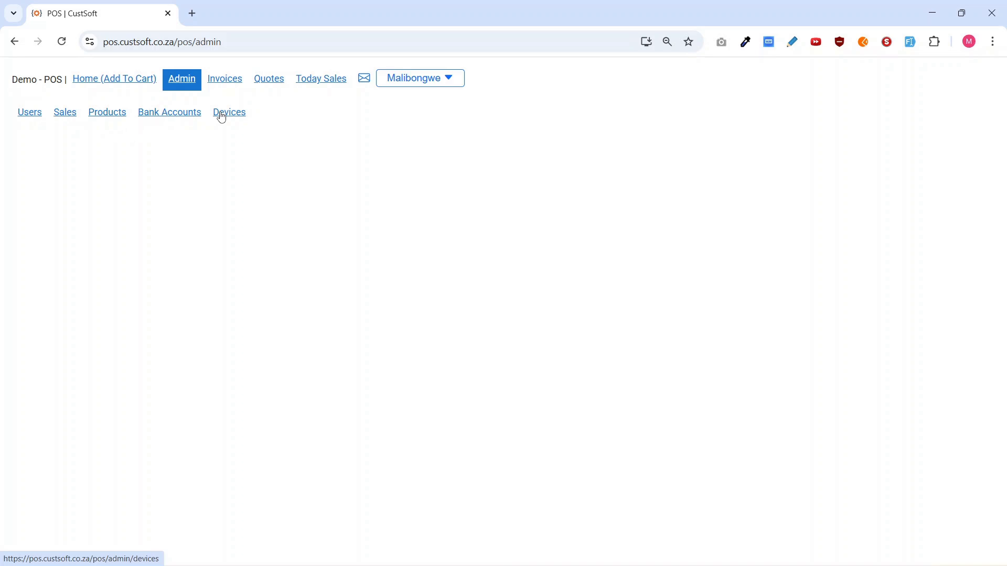
pyautogui.click(130, 89)
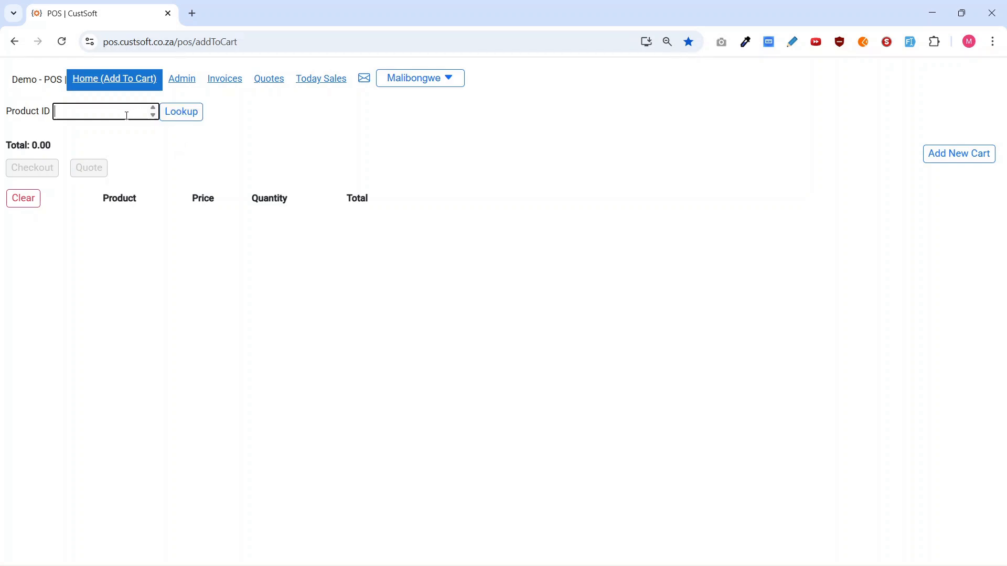
# Search the product lookup for "app" and add Apple to the cart.
pyautogui.press('Return')
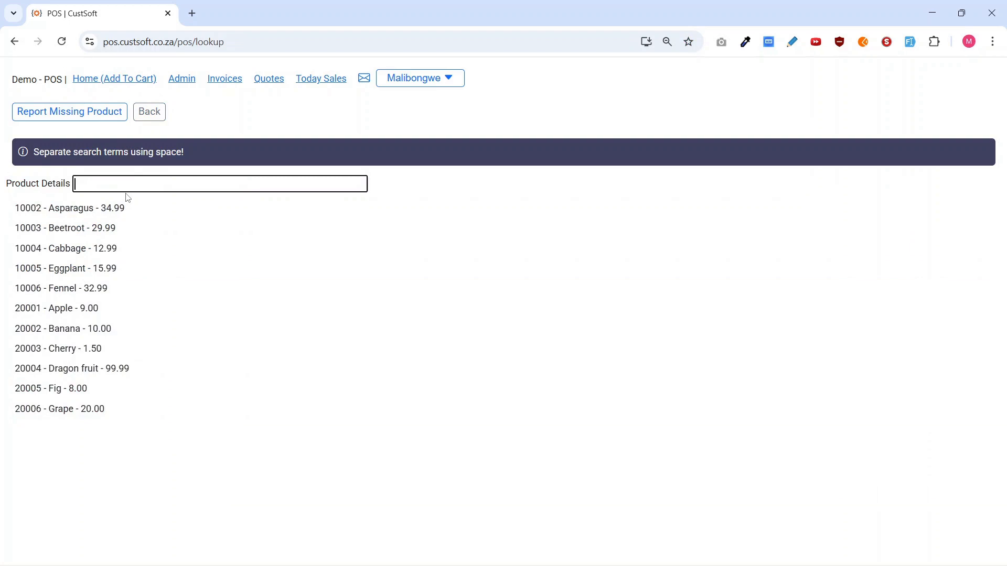
pyautogui.write('app')
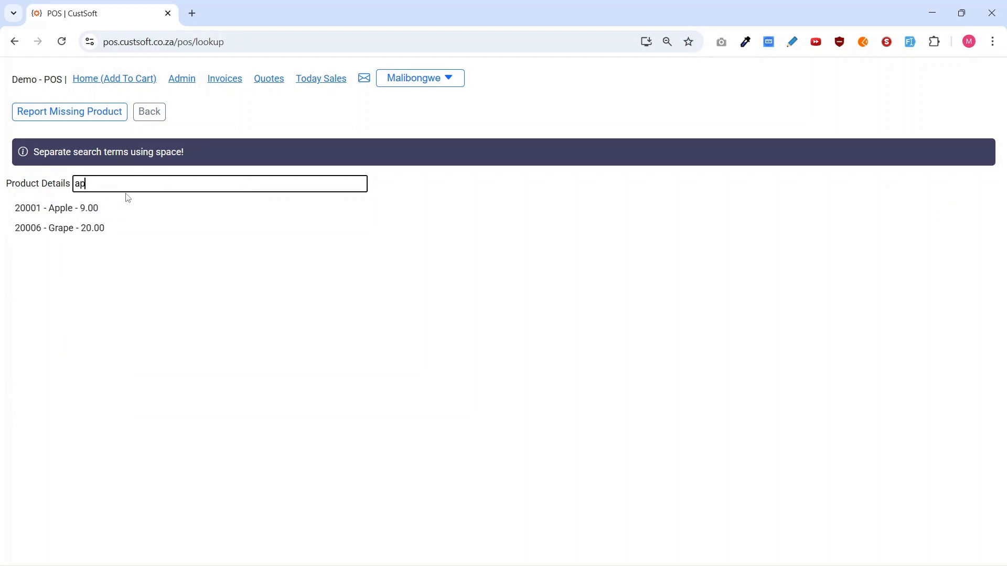
pyautogui.click(68, 219)
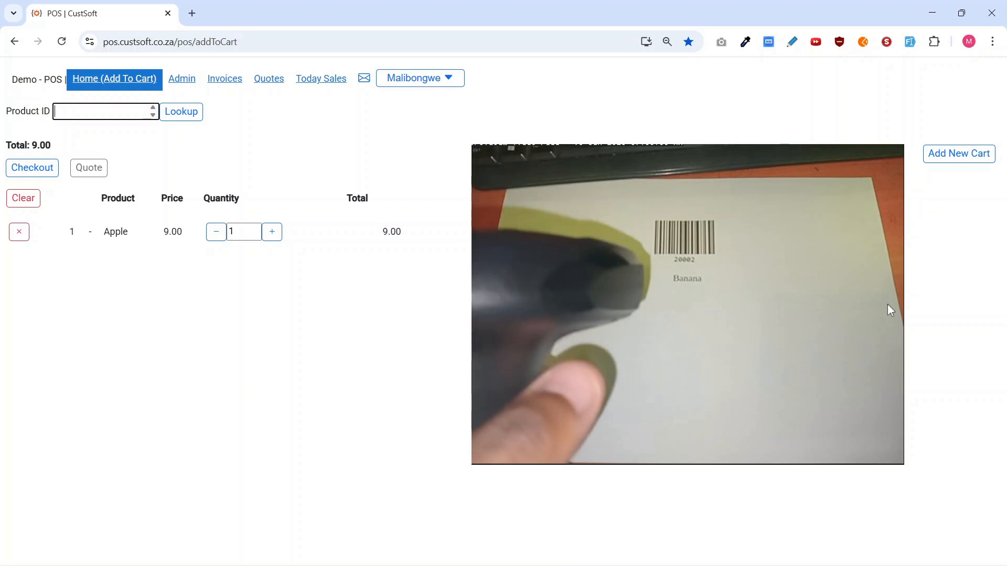
# Add Banana and Fig to the cart using product IDs 20002 and 20005.
pyautogui.write('20002')
pyautogui.press('Return')
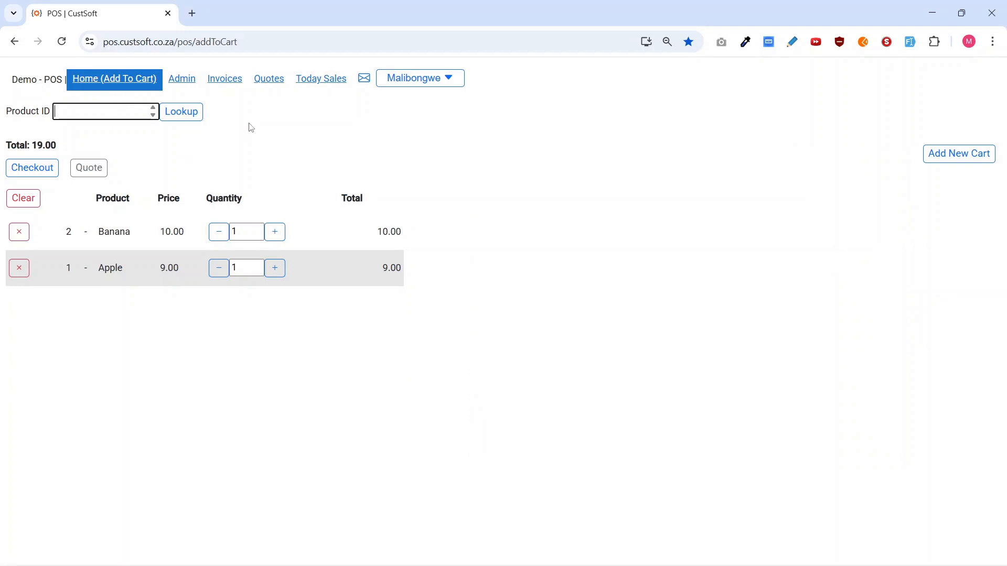
pyautogui.write('20005')
pyautogui.press('Return')
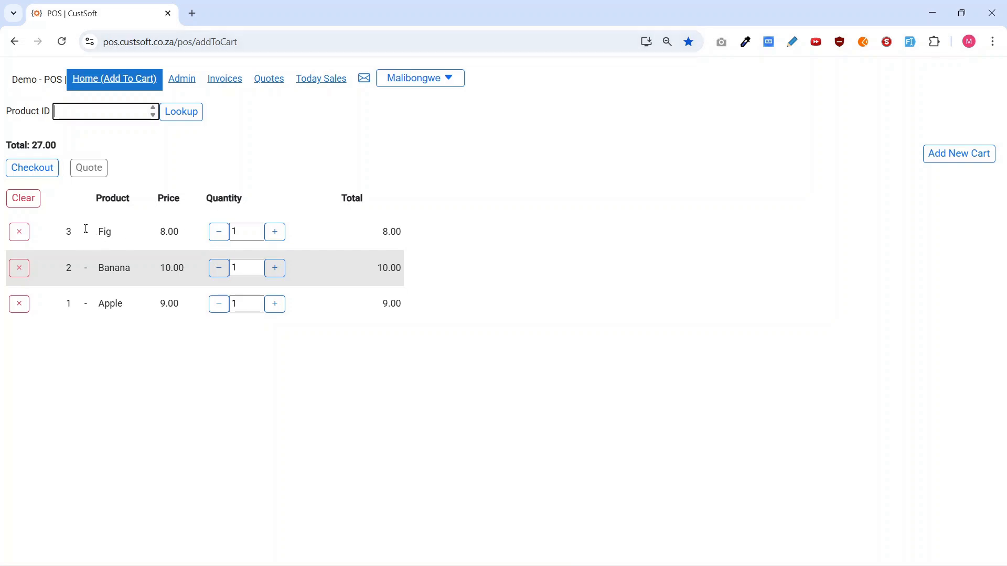
# Start the cart's checkout, look at the loyalty sign-up form, and continue without loyalty.
pyautogui.click(30, 170)
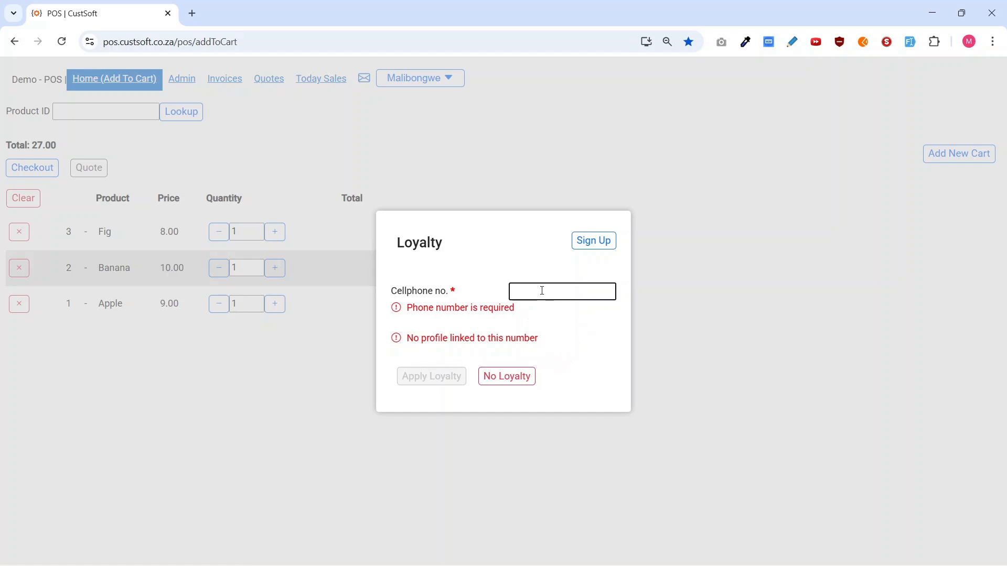
pyautogui.click(596, 243)
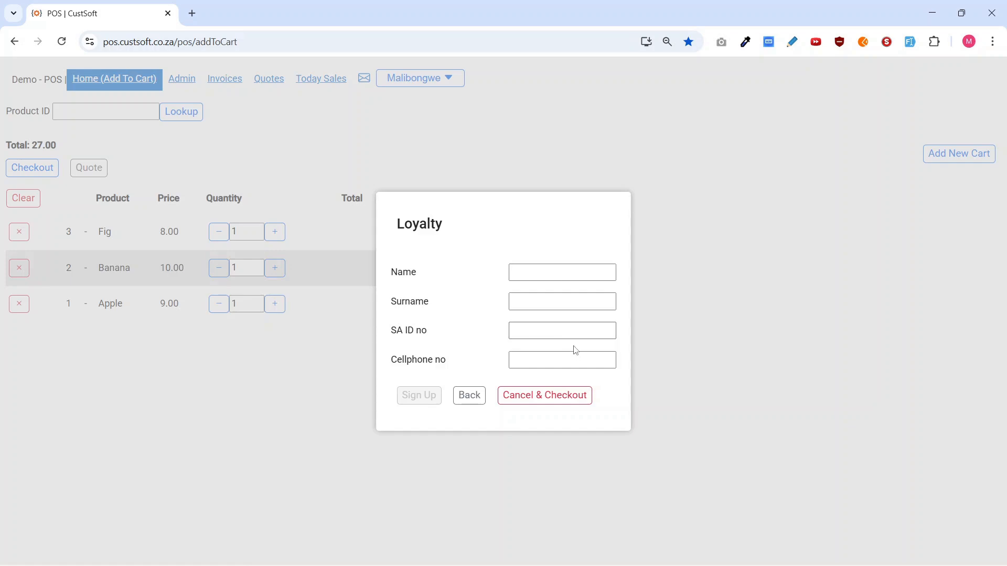
pyautogui.click(478, 401)
pyautogui.click(505, 380)
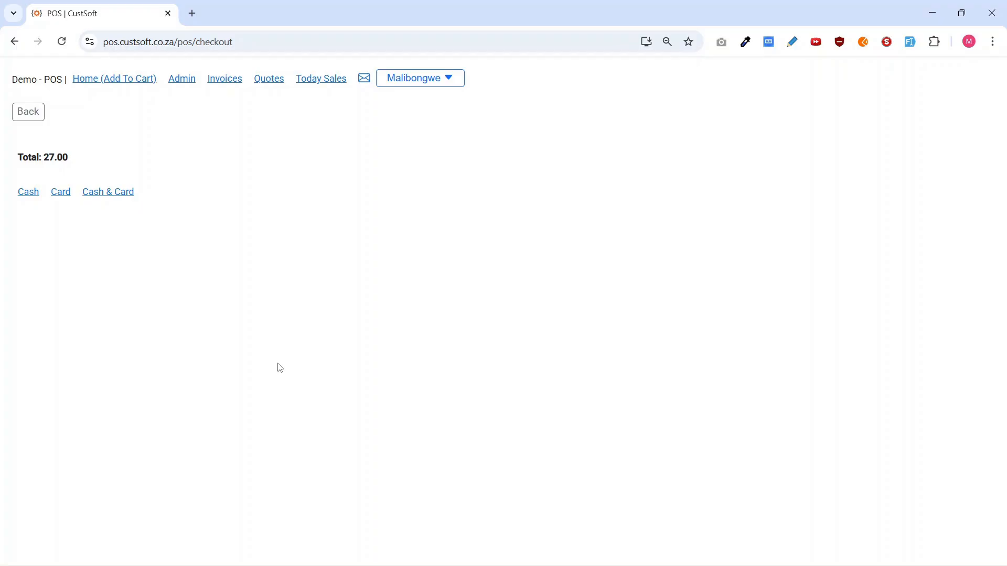
# Review the Cash, Card, and Cash & Card payment options for the sale.
pyautogui.click(28, 193)
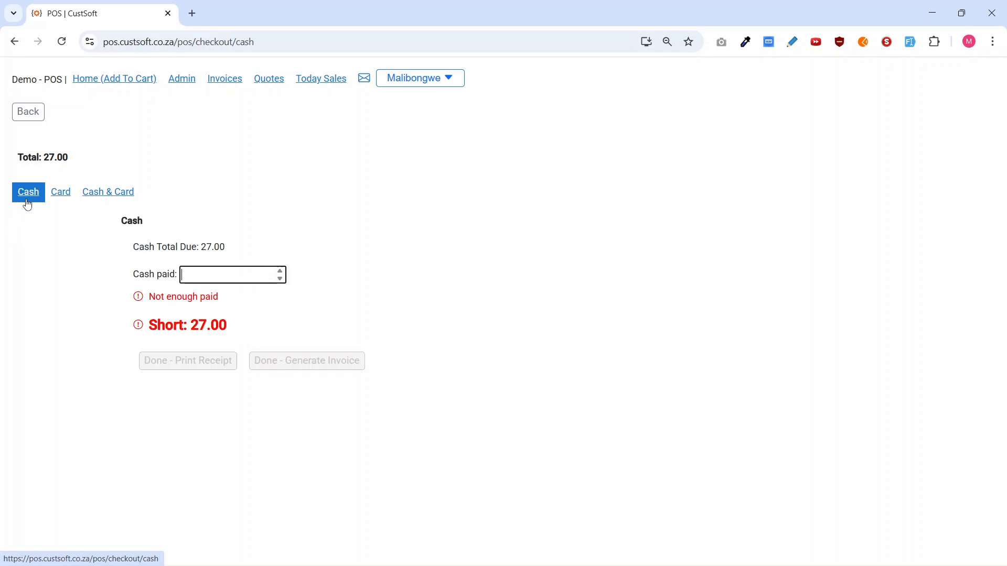
pyautogui.click(61, 193)
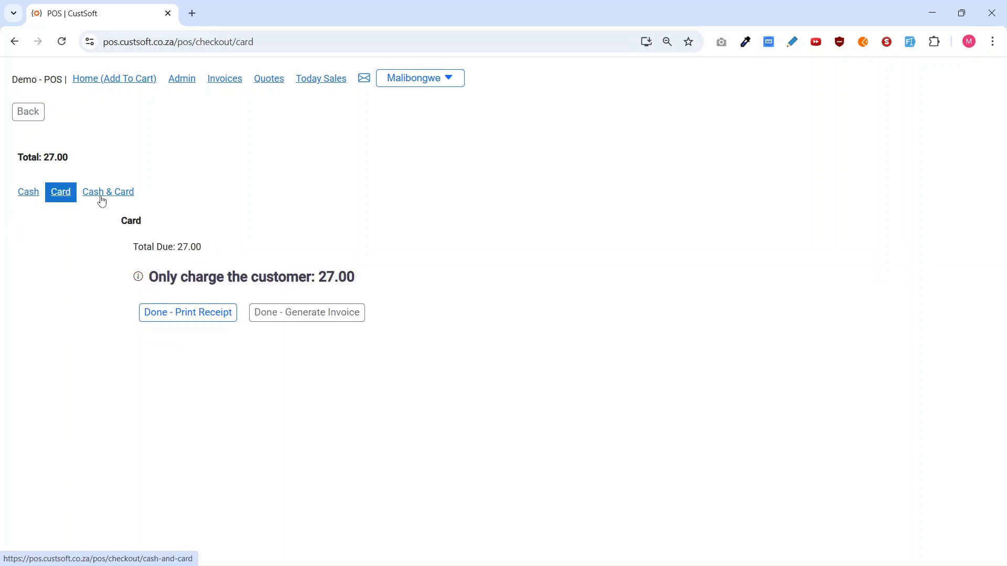
pyautogui.click(99, 199)
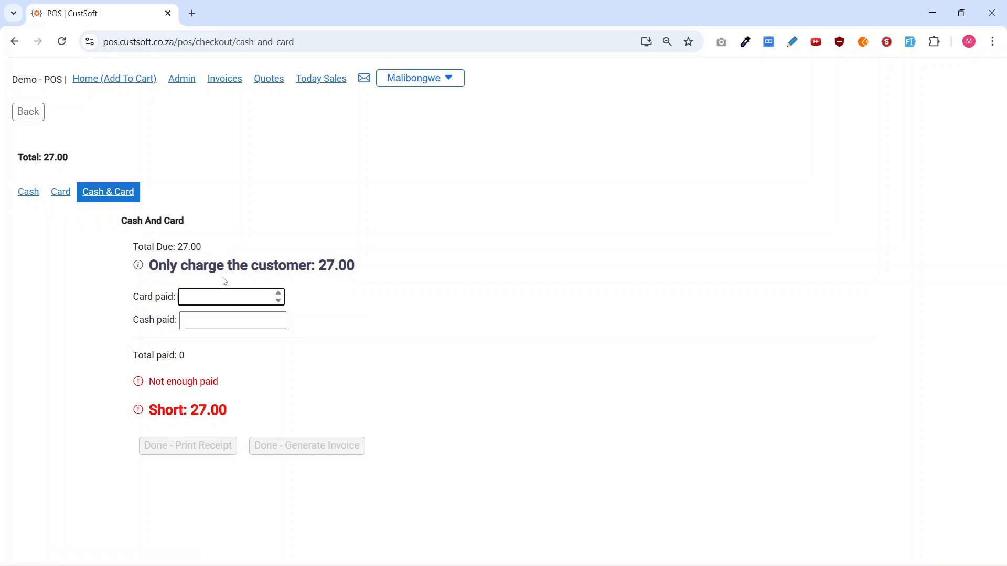
# Complete the sale as a cash payment of 30 and print the receipt.
pyautogui.click(24, 199)
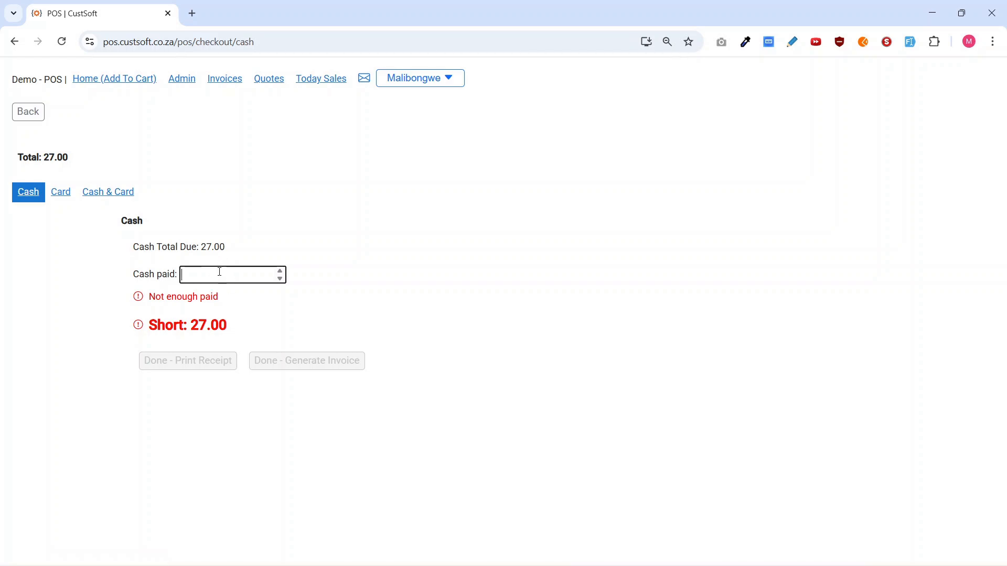
pyautogui.write('30')
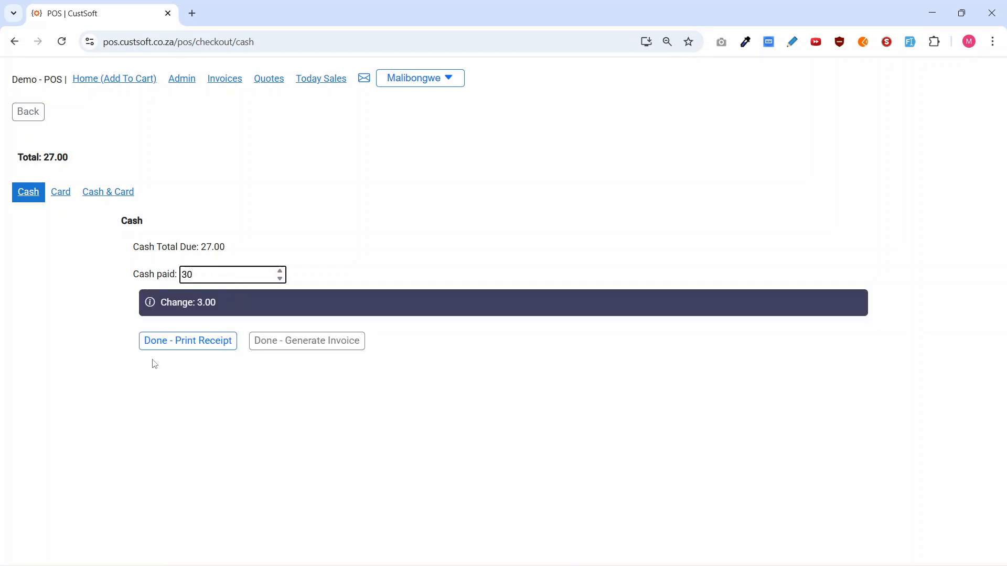
pyautogui.click(182, 348)
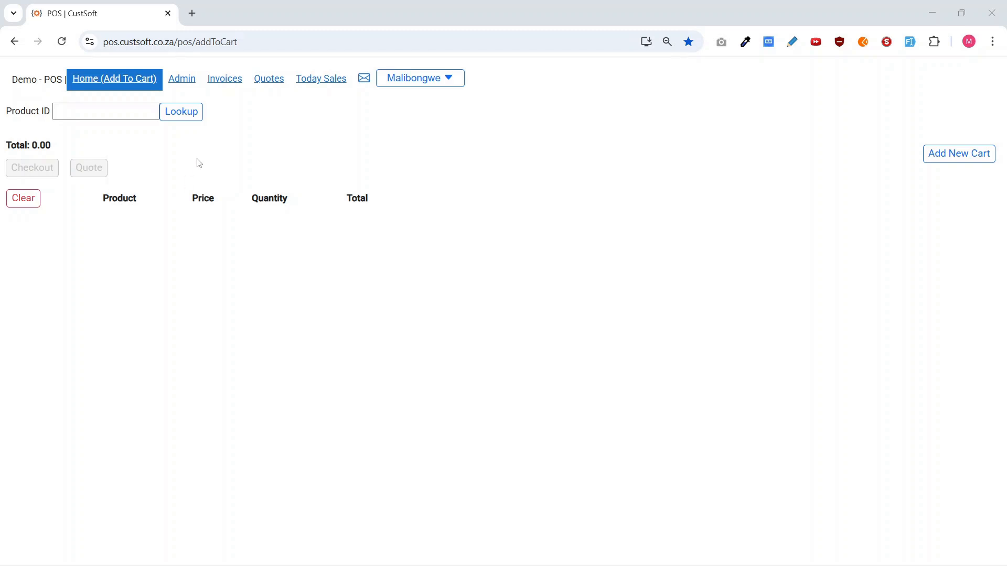
# Add Asparagus and Cabbage to the new cart from the product lookup.
pyautogui.click(190, 122)
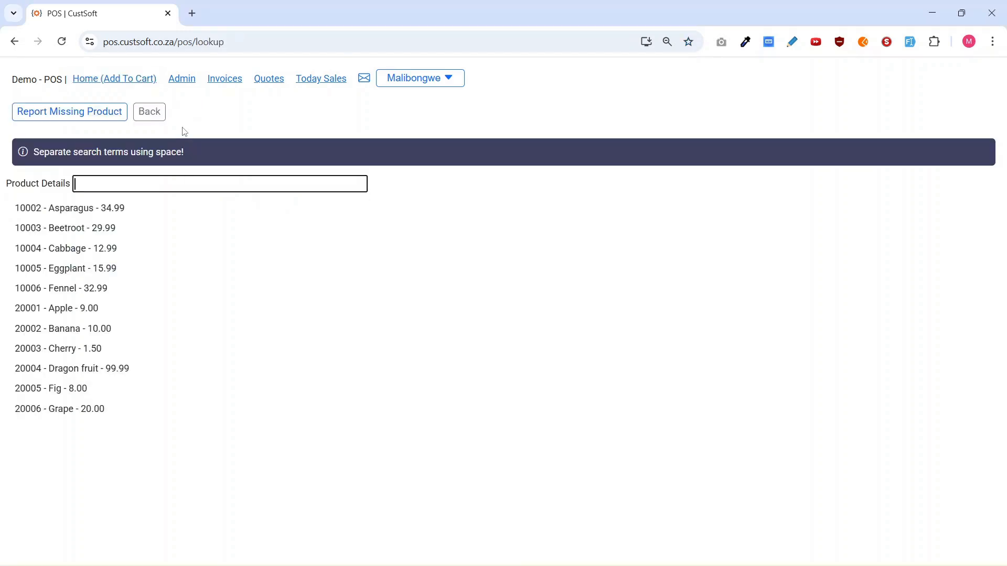
pyautogui.click(88, 216)
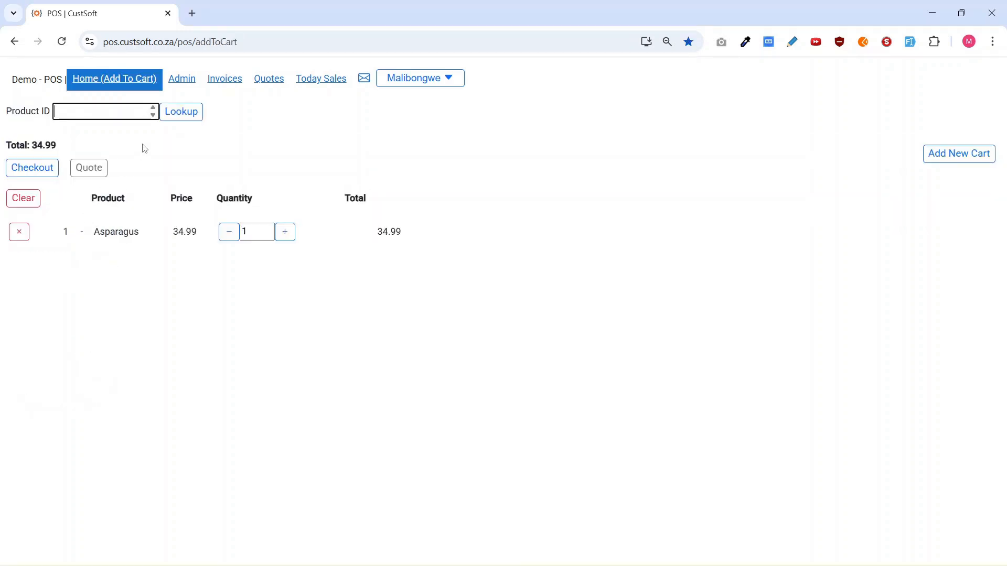
pyautogui.click(184, 122)
pyautogui.click(124, 251)
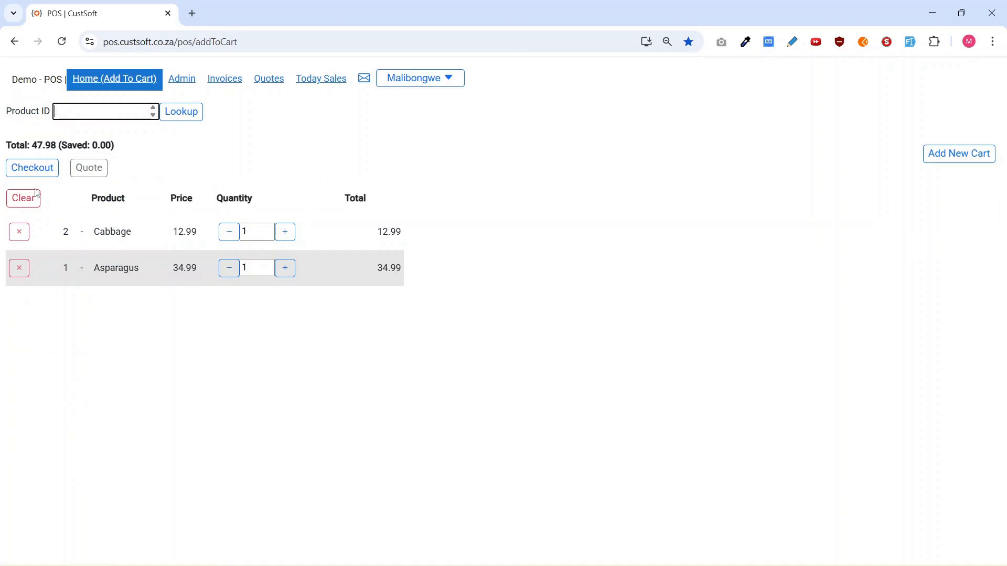
# Create a quote from the cart for the listed customer without applying loyalty.
pyautogui.click(87, 170)
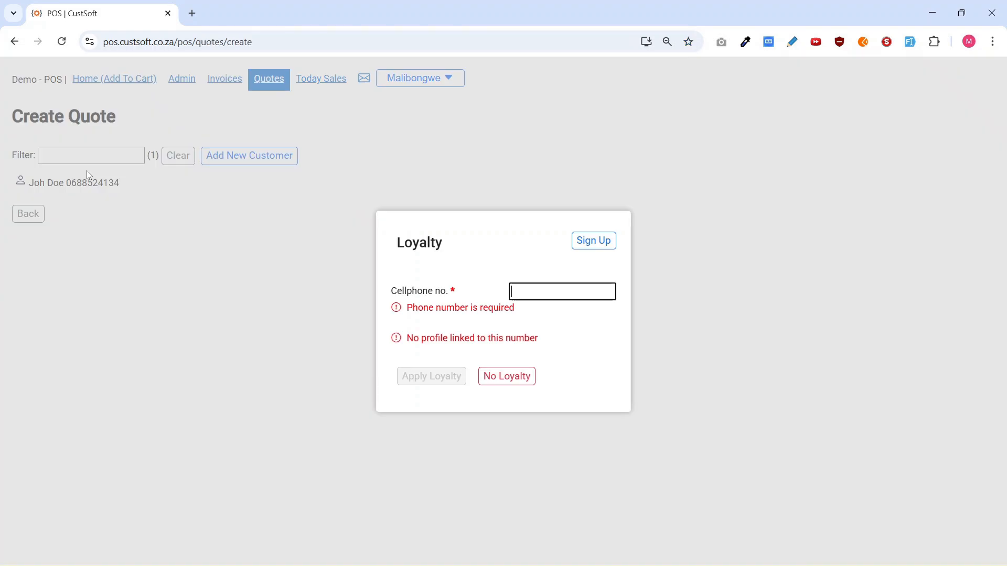
pyautogui.click(507, 380)
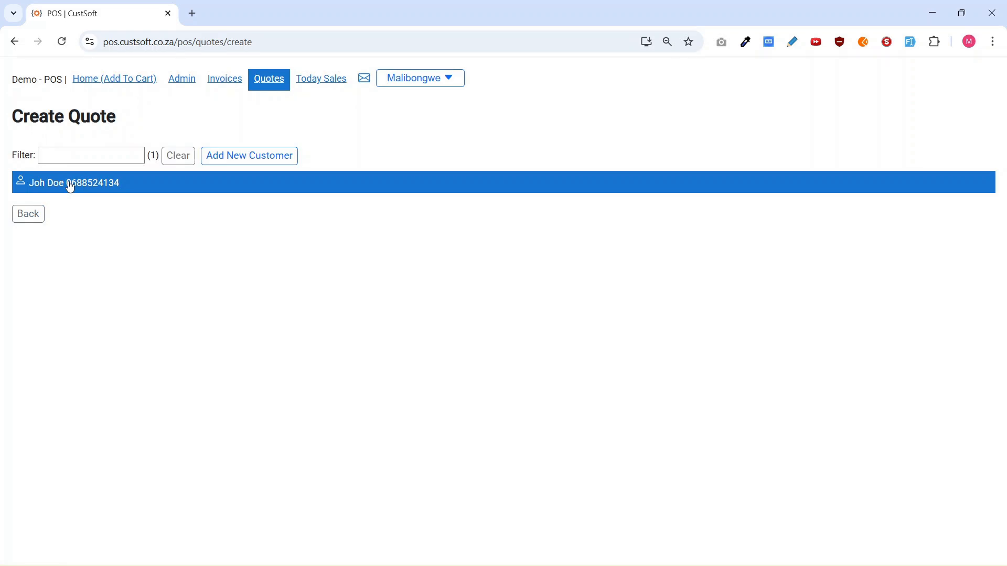
pyautogui.click(97, 188)
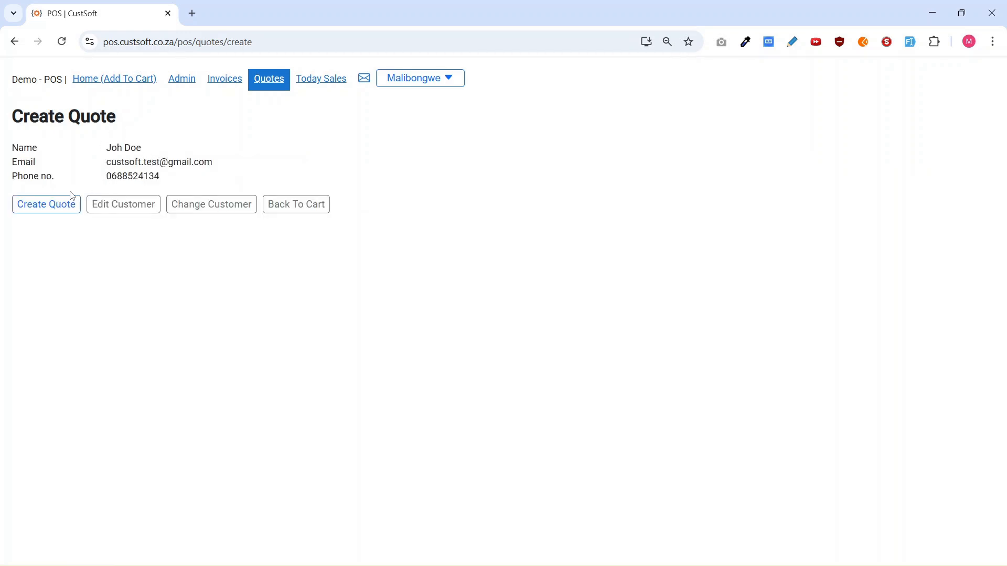
pyautogui.click(48, 205)
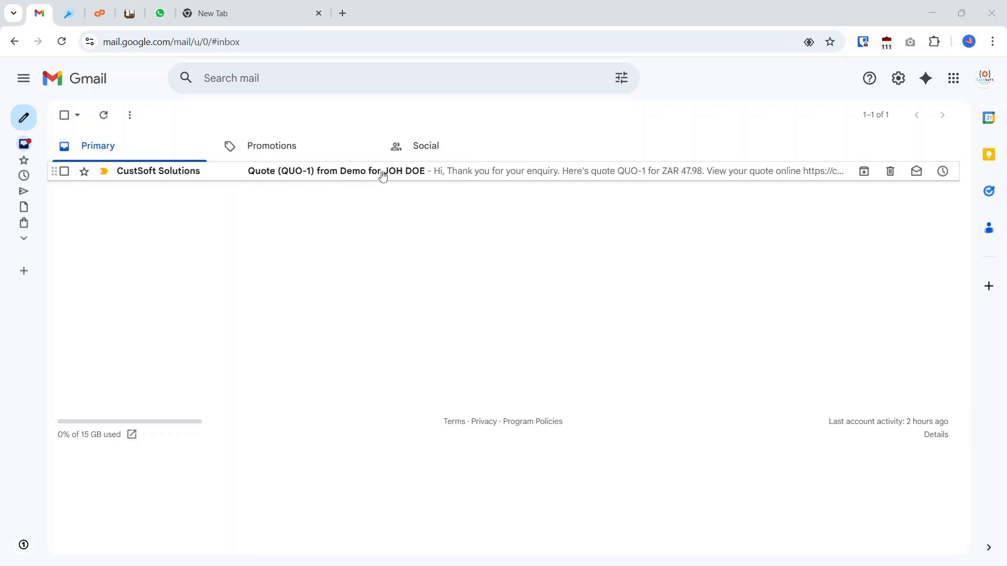
# Open the quote email in Gmail, review its attached PDF quote_demo-QUO-1.pdf, and close the preview.
pyautogui.click(382, 178)
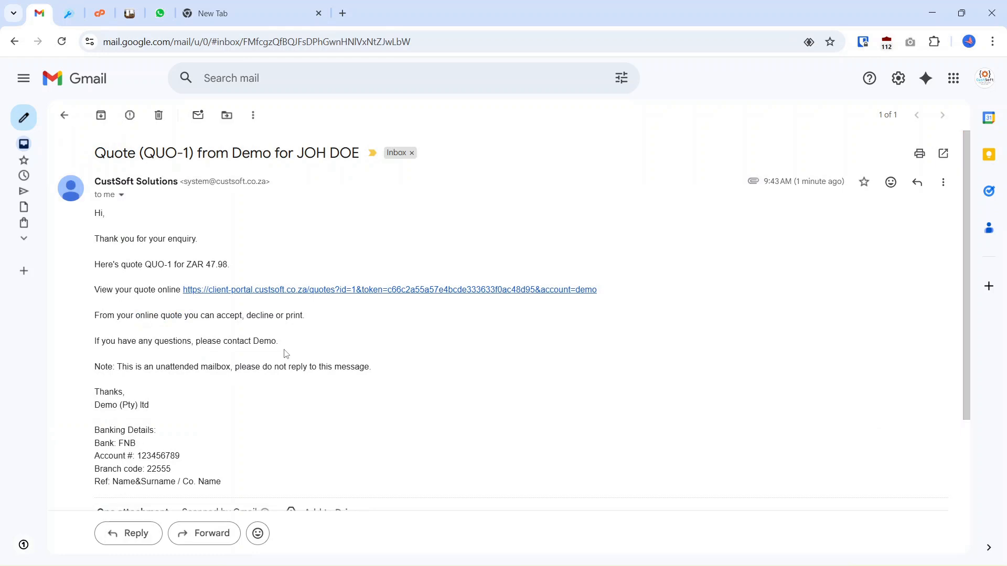
pyautogui.scroll(-3, 285, 385)
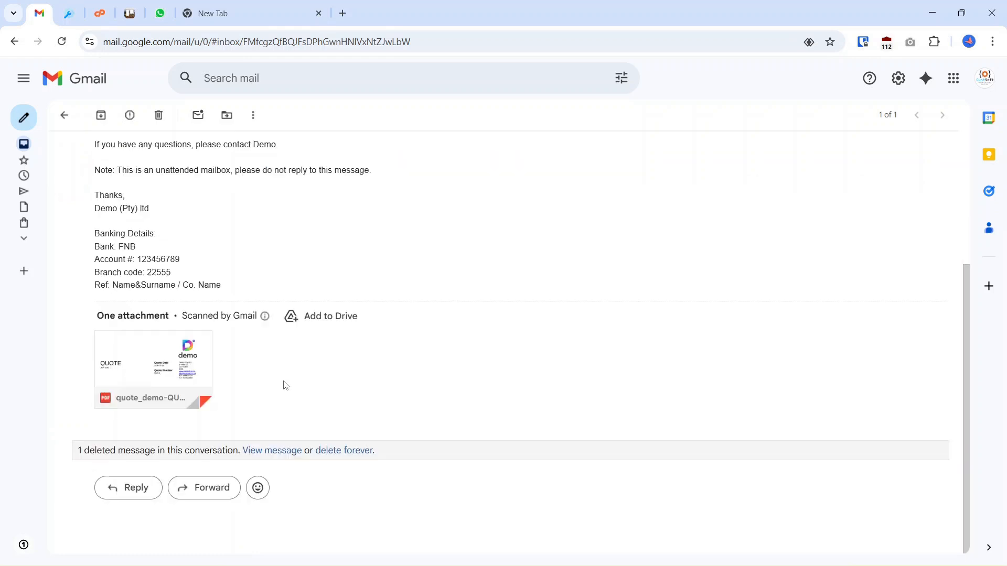
pyautogui.click(188, 372)
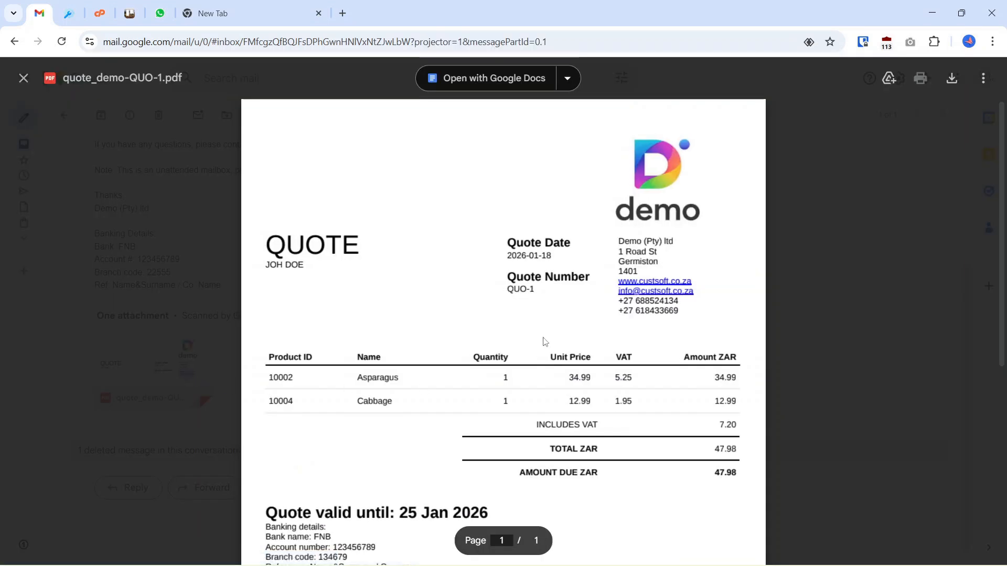
pyautogui.scroll(-5, 546, 345)
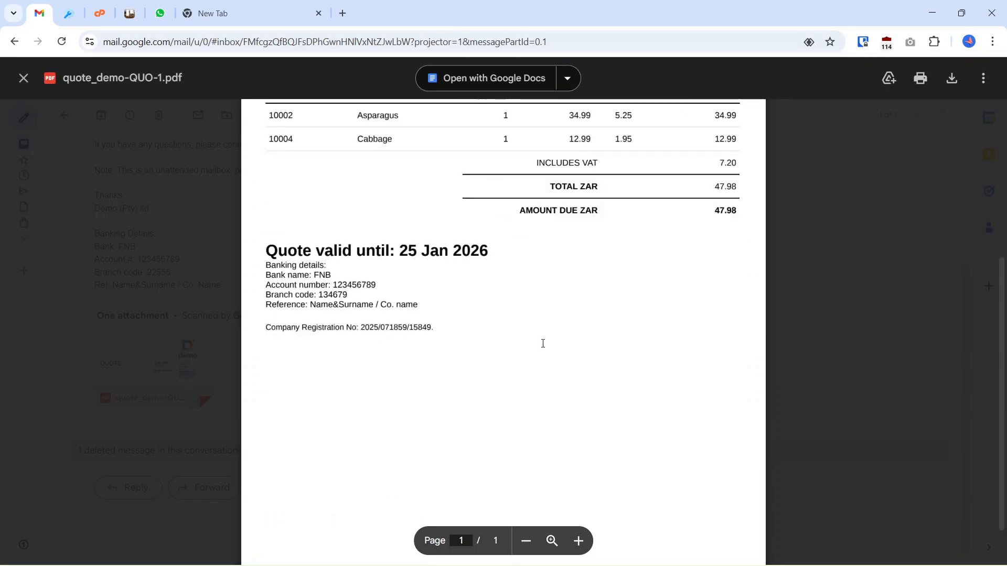
pyautogui.scroll(5, 543, 344)
pyautogui.click(813, 242)
pyautogui.scroll(4, 559, 310)
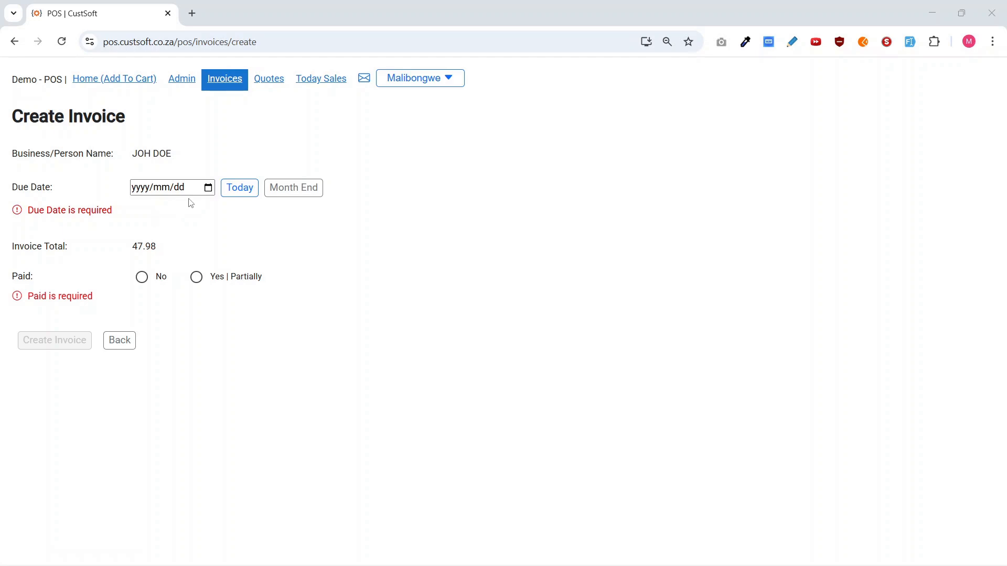
# Create the customer's invoice with a month-end due date of 2026/01/31 and Paid set to No.
pyautogui.click(294, 188)
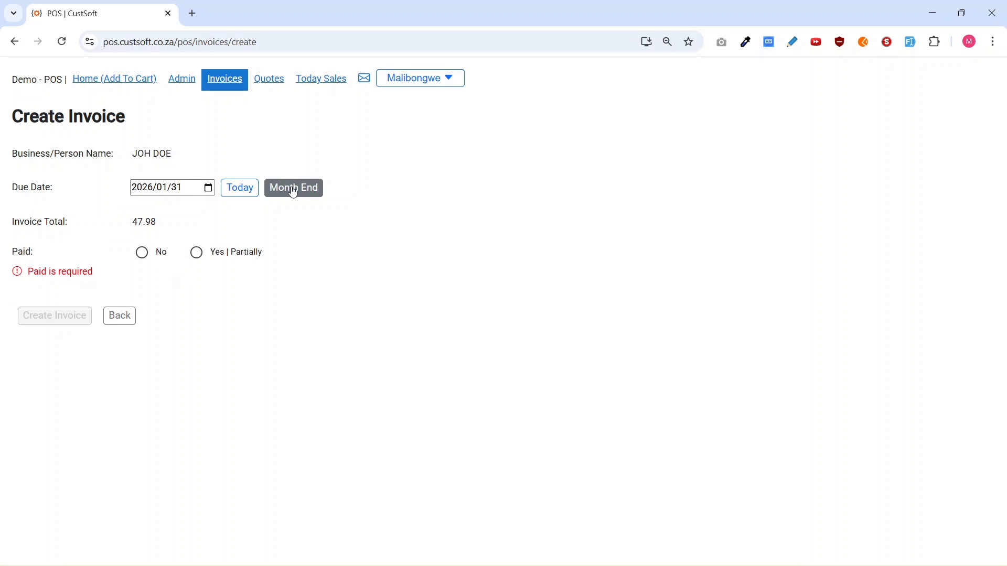
pyautogui.click(140, 256)
pyautogui.click(197, 253)
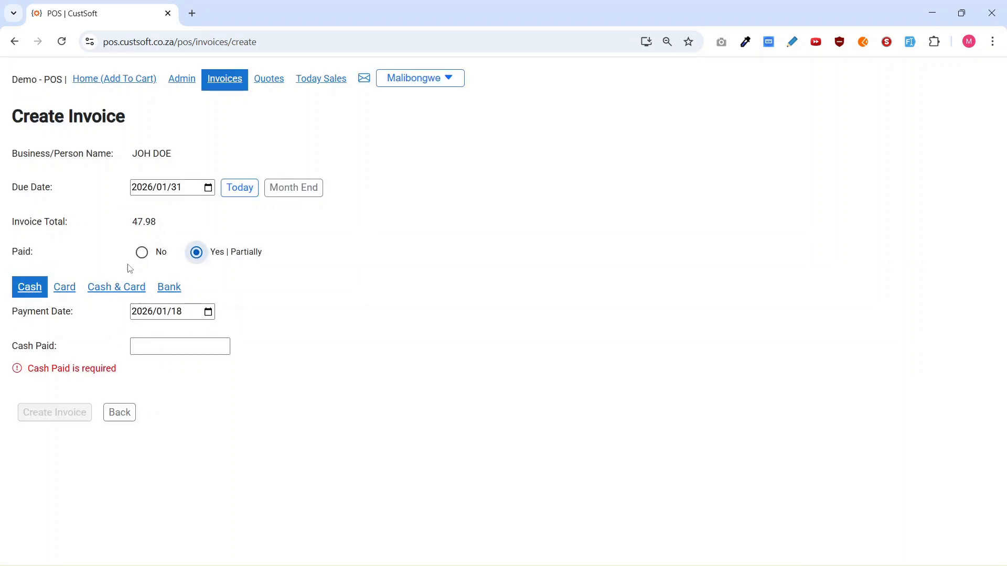
pyautogui.click(140, 254)
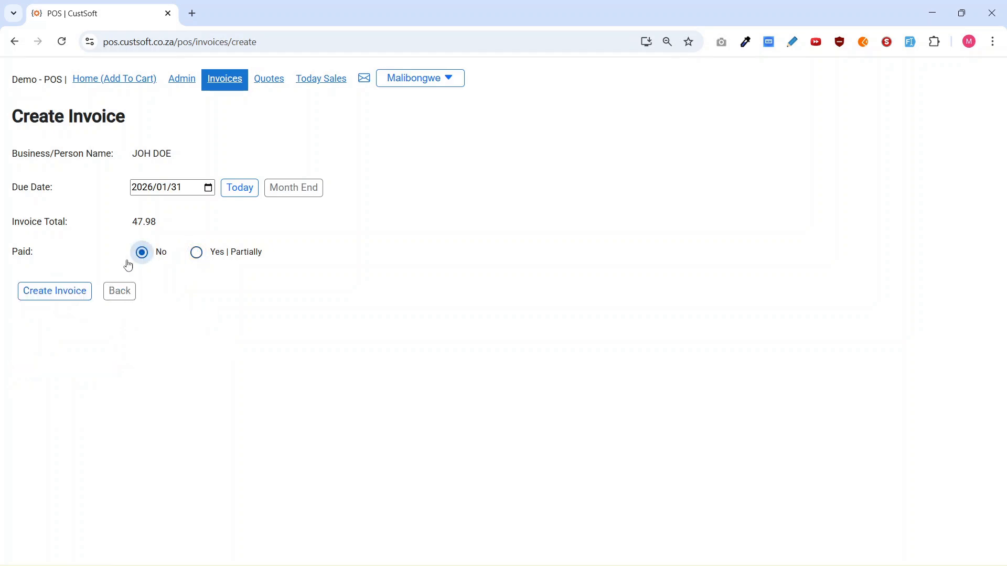
pyautogui.click(46, 299)
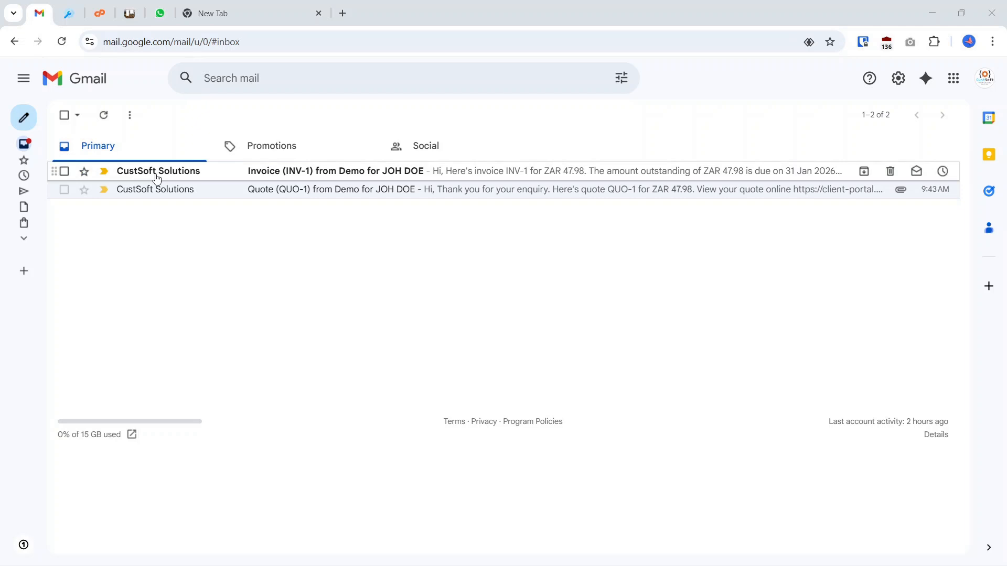
# Open the invoice email in Gmail and view its attached PDF invoice_demo-INV-1.pdf.
pyautogui.moveTo(156, 179)
pyautogui.click(381, 176)
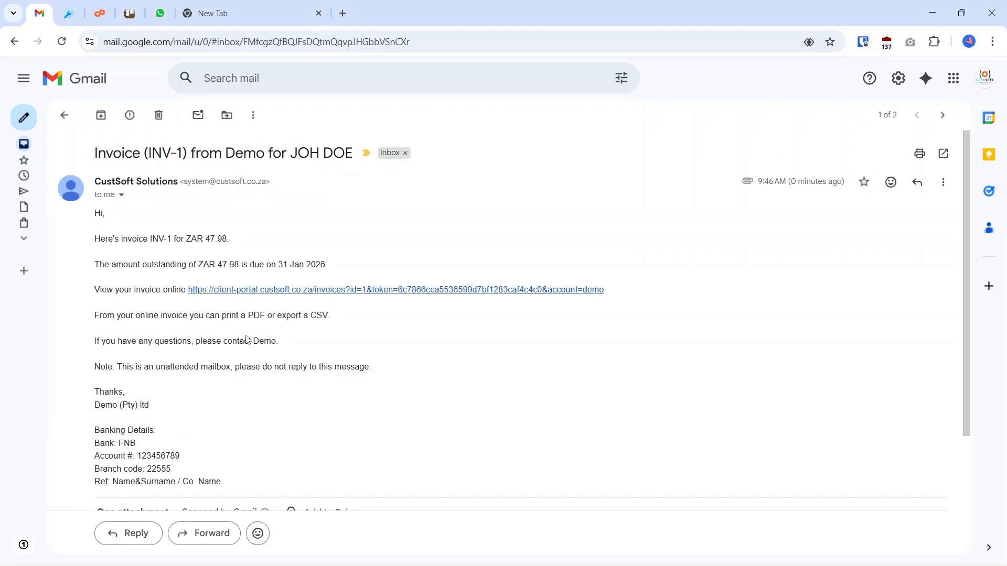
pyautogui.scroll(-3, 248, 340)
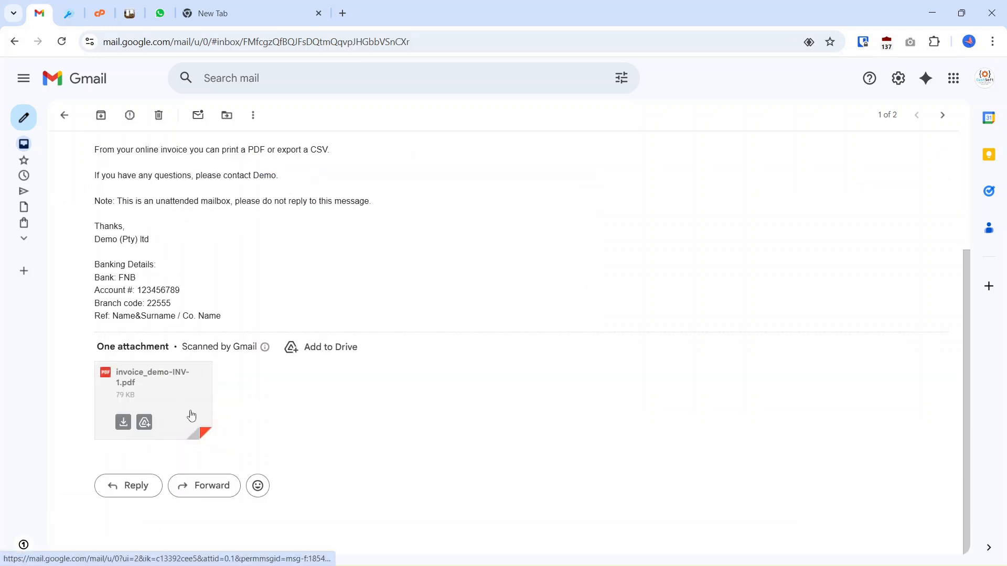
pyautogui.click(192, 420)
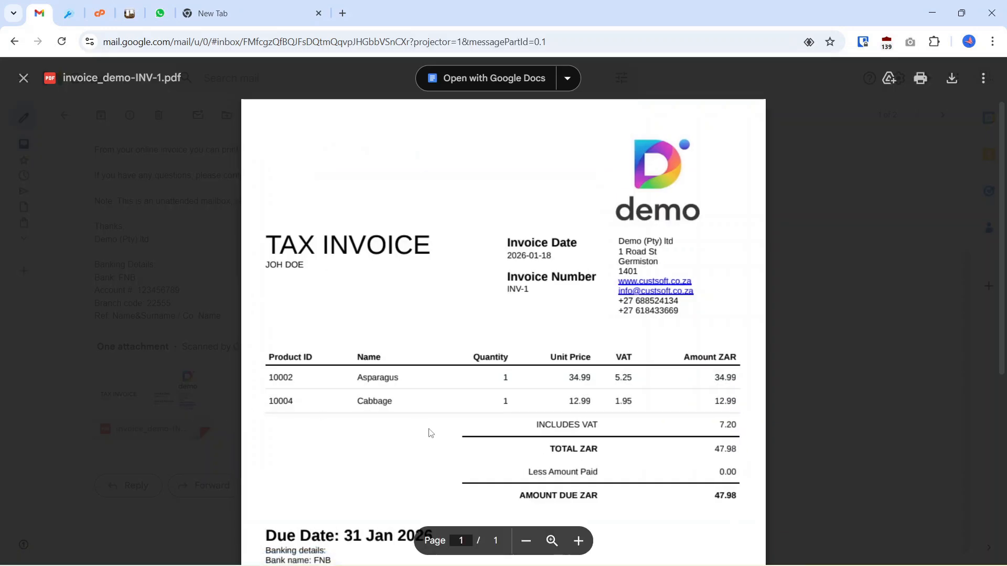
# Close the invoice PDF preview, switch to CustSoft POS, and review the preview of the customer's unpaid invoice.
pyautogui.click(221, 352)
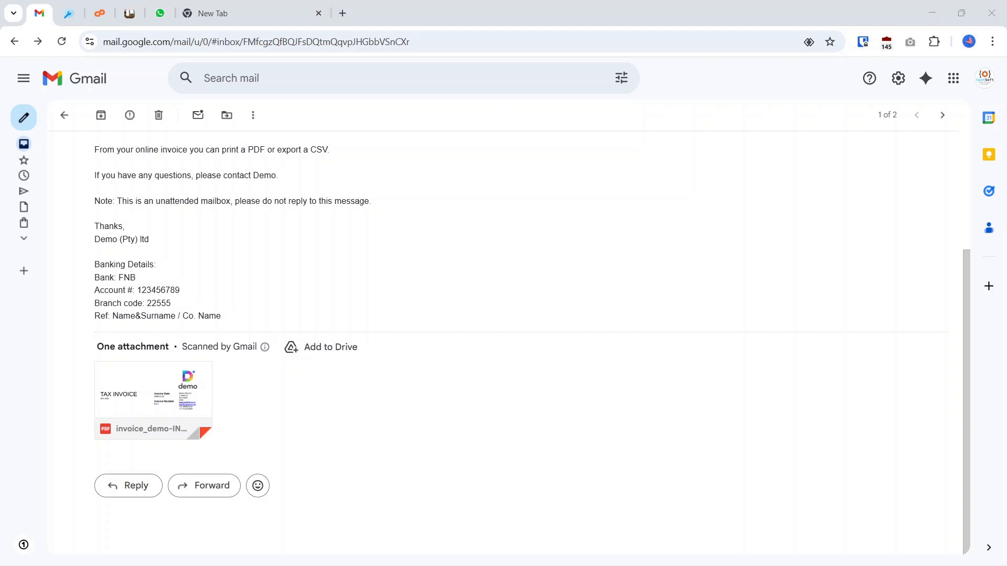
pyautogui.hotkey('alt', 'Tab')
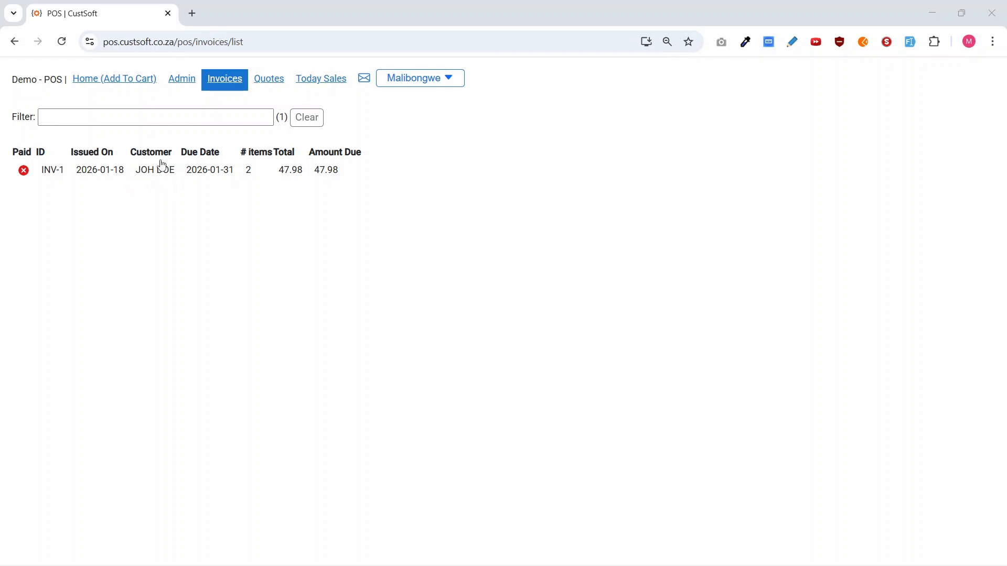
pyautogui.click(167, 181)
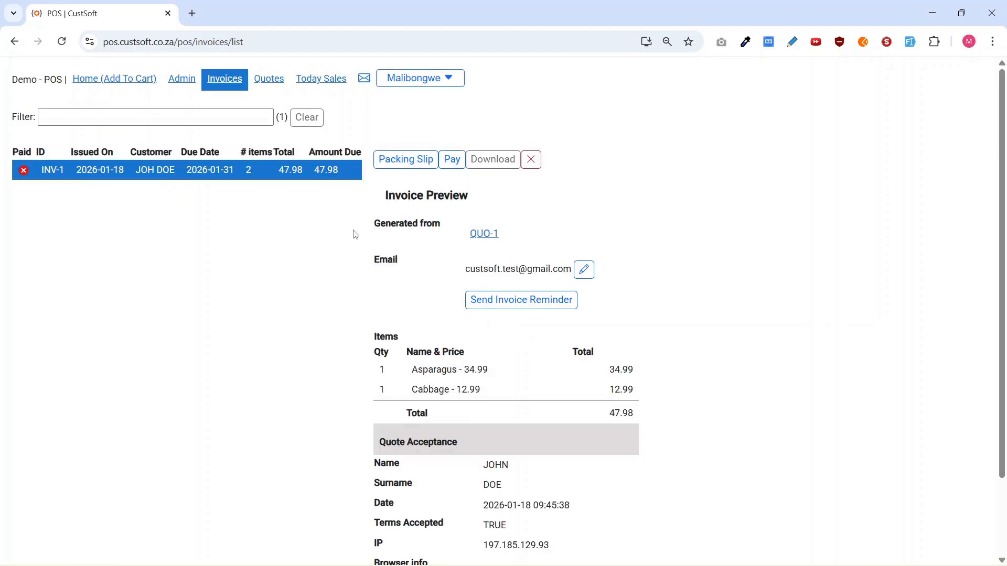
pyautogui.scroll(-1, 394, 251)
pyautogui.scroll(1, 396, 252)
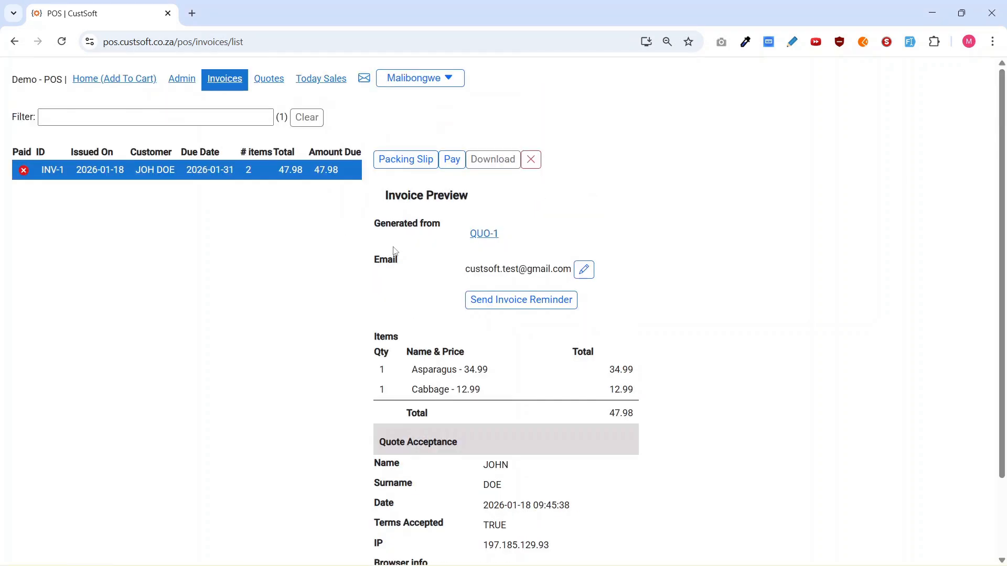
# Record a partial cash payment of 30 against the customer's invoice.
pyautogui.click(452, 165)
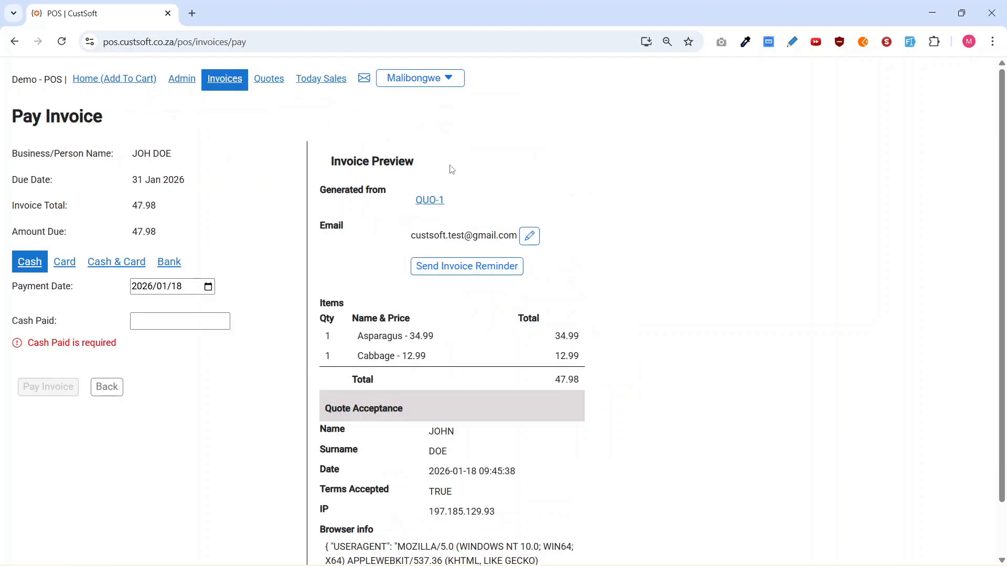
pyautogui.click(163, 330)
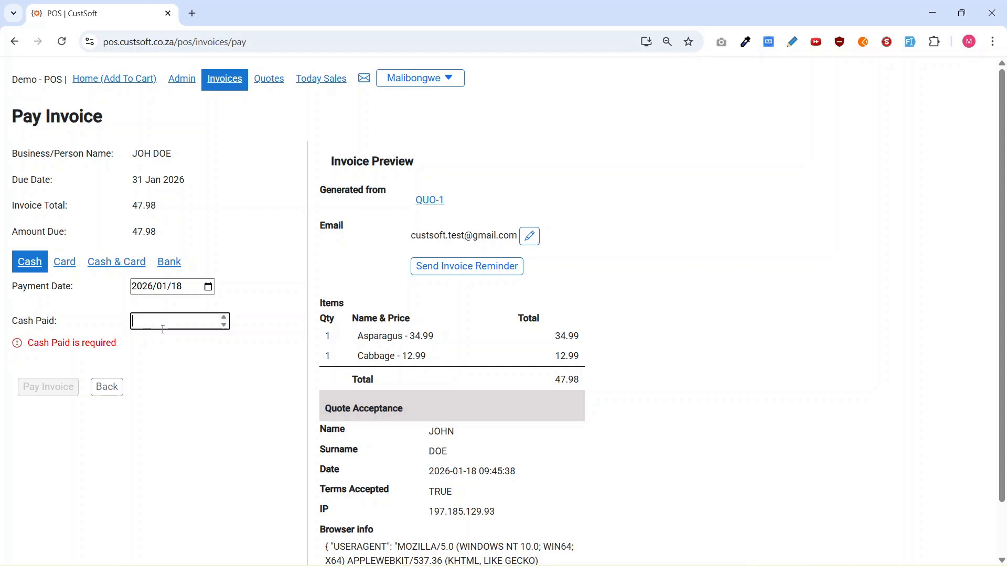
pyautogui.write('30')
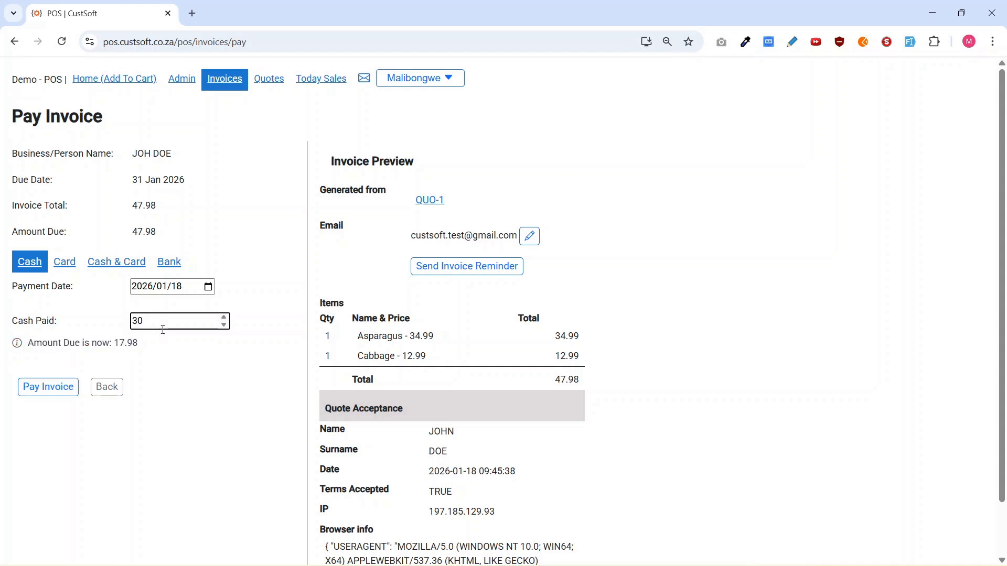
pyautogui.click(49, 387)
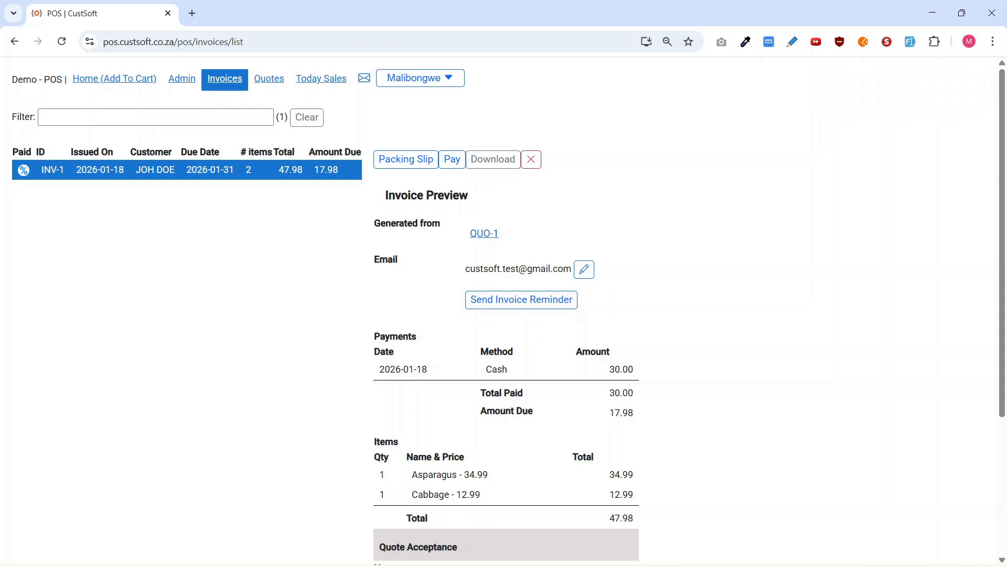
# Switch to Gmail, show the new invoice message in the open conversation, and expand its trimmed content.
pyautogui.hotkey('alt', 'Tab')
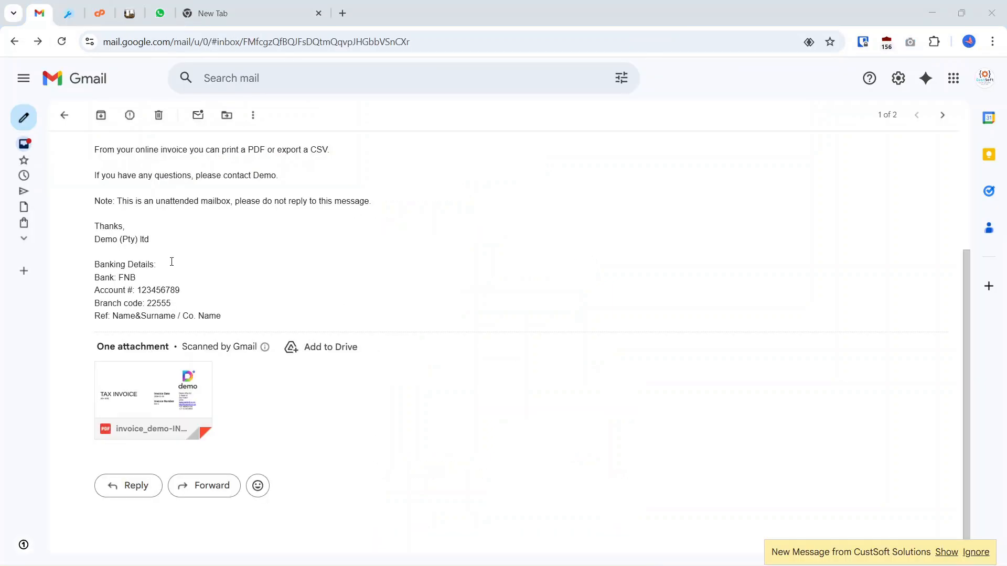
pyautogui.moveTo(782, 556); pyautogui.dragTo(901, 556)
pyautogui.click(906, 556)
pyautogui.click(943, 554)
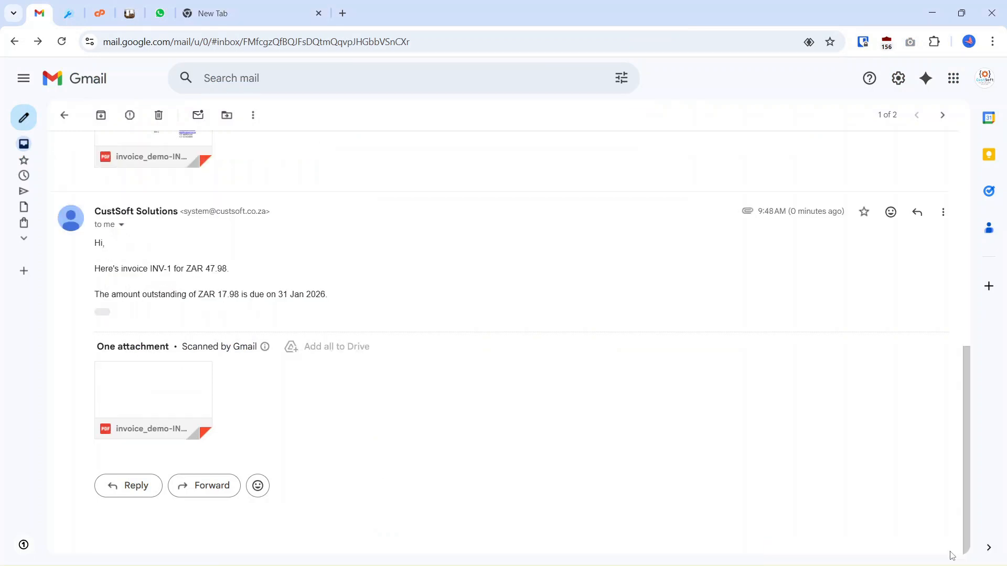
pyautogui.click(103, 312)
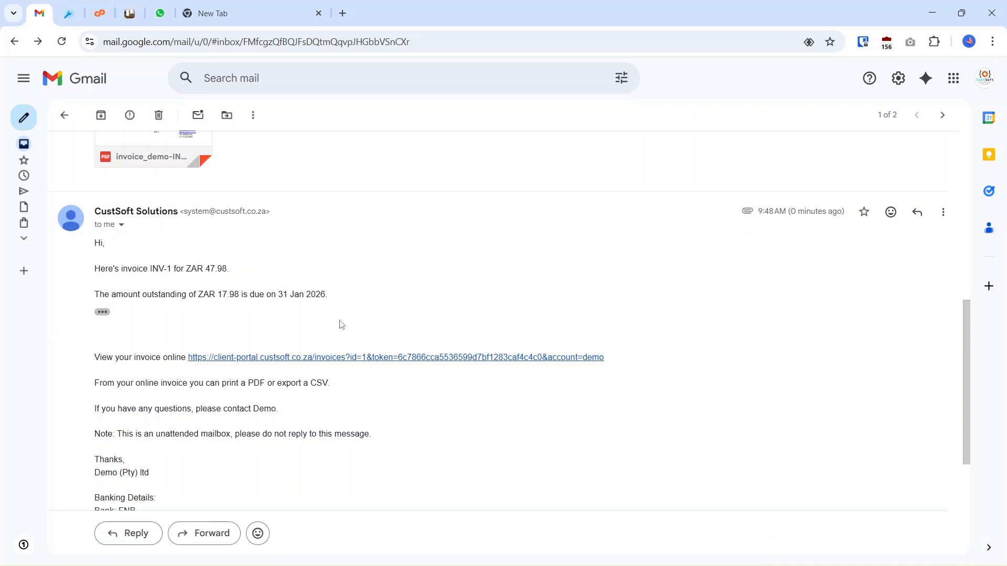
# Compare the latest invoice email with the earlier one, and view the latest email's attached PDF invoice_demo-INV-1.pdf.
pyautogui.scroll(5, 328, 325)
pyautogui.scroll(-6, 330, 325)
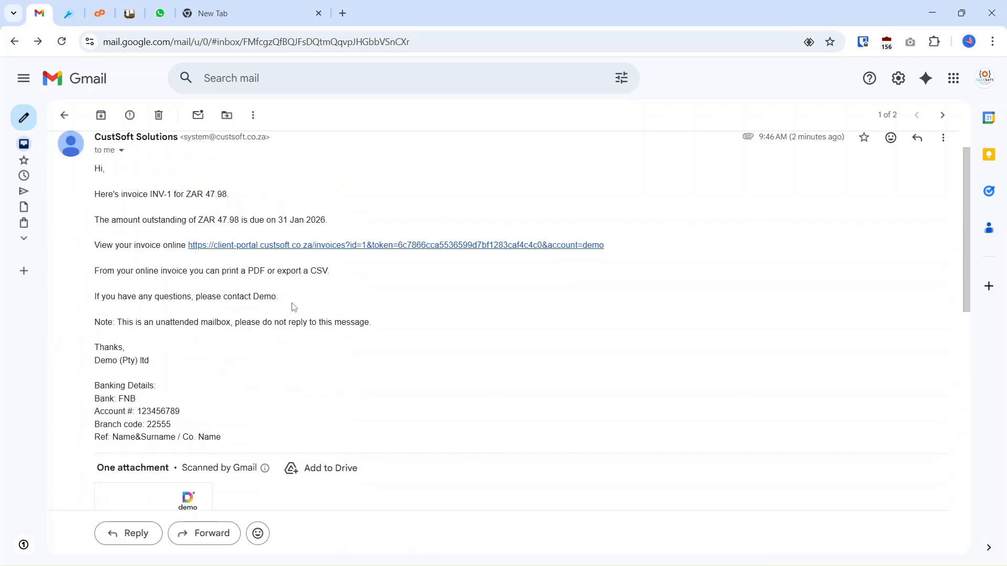
pyautogui.scroll(5, 294, 325)
pyautogui.scroll(-2, 295, 349)
pyautogui.scroll(-2, 294, 357)
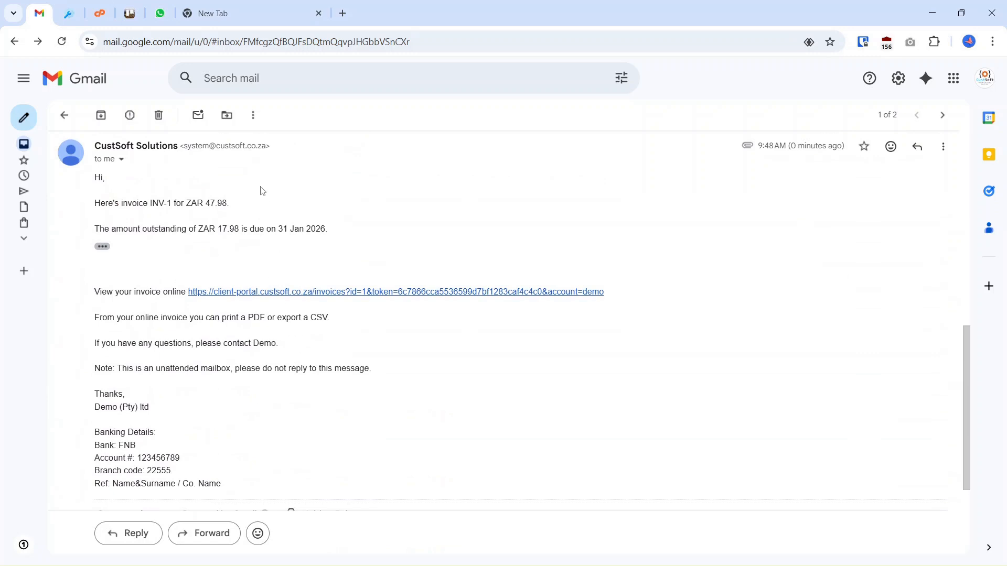
pyautogui.scroll(-2, 274, 384)
pyautogui.click(175, 425)
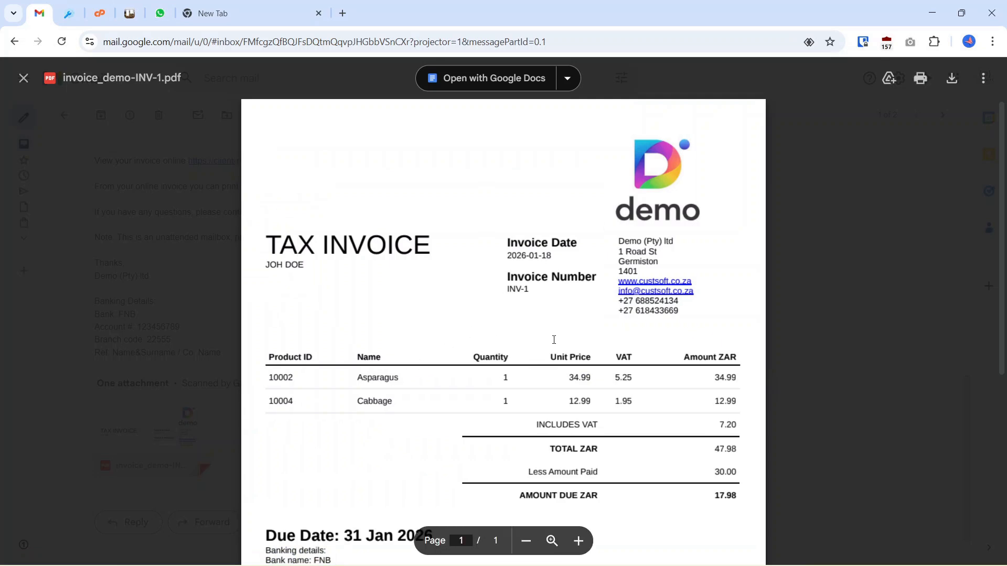
pyautogui.scroll(-1, 538, 372)
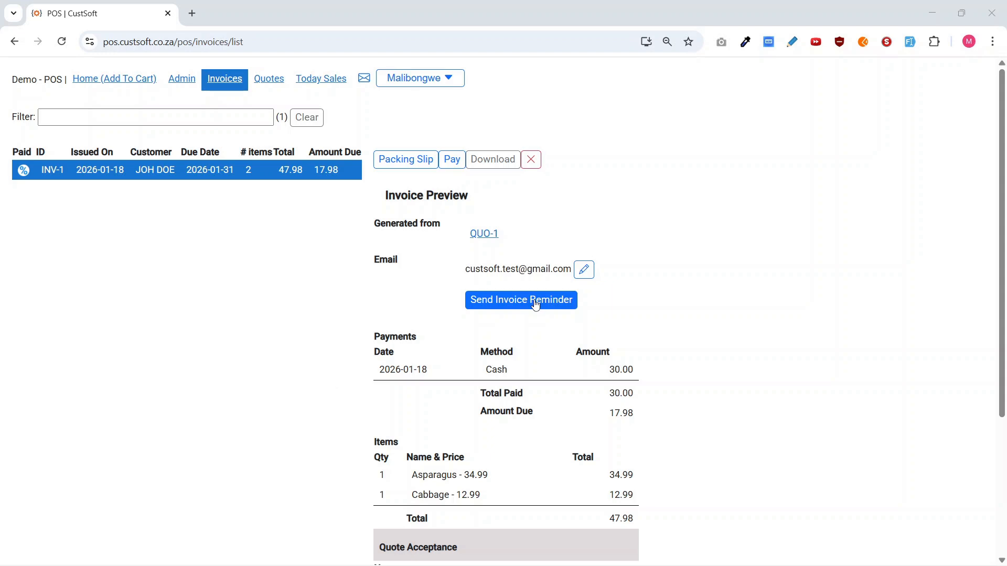
# Download the invoice's packing slip from CustSoft POS, view the PDF, and close it.
pyautogui.click(382, 167)
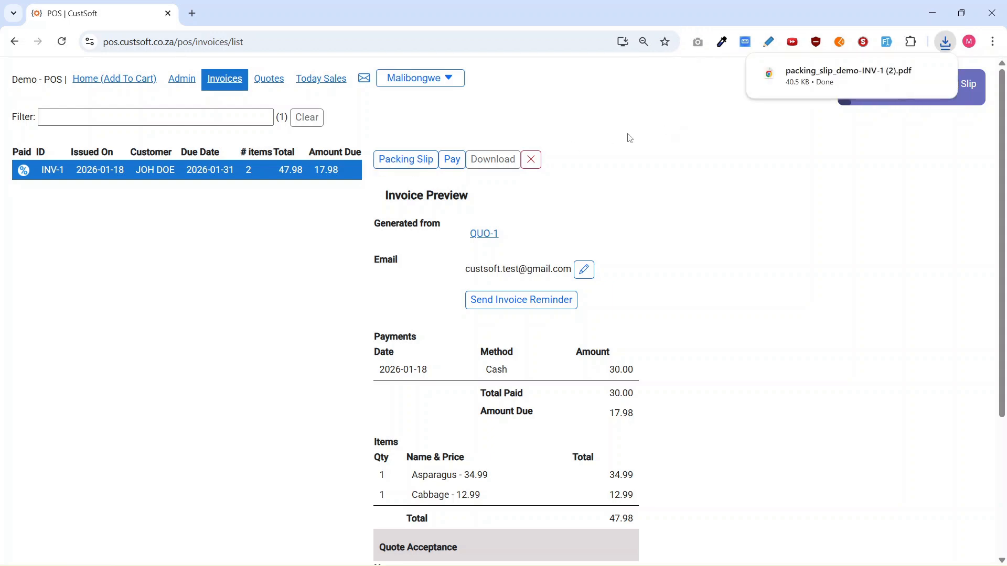
pyautogui.click(810, 73)
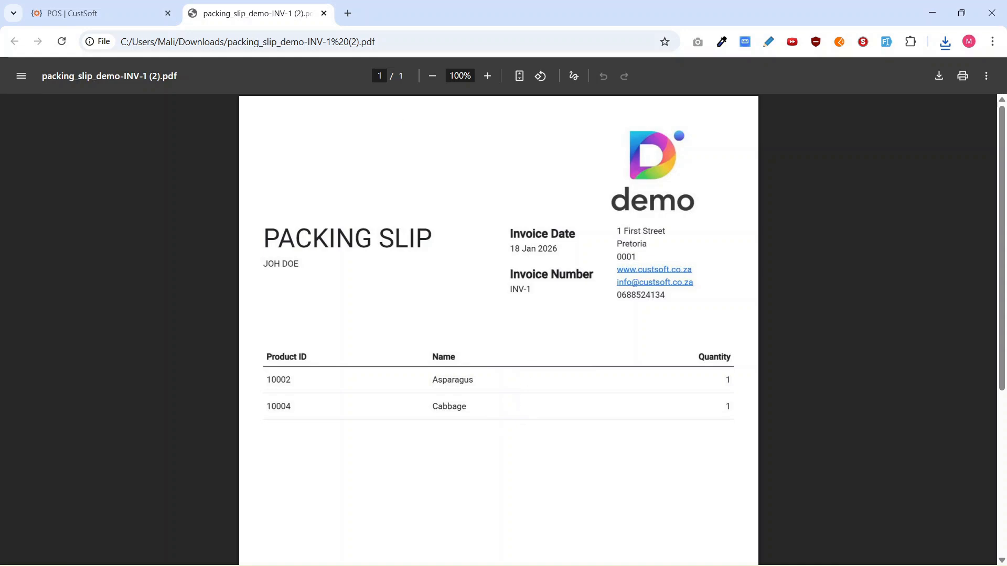
pyautogui.hotkey('ctrl', 'w')
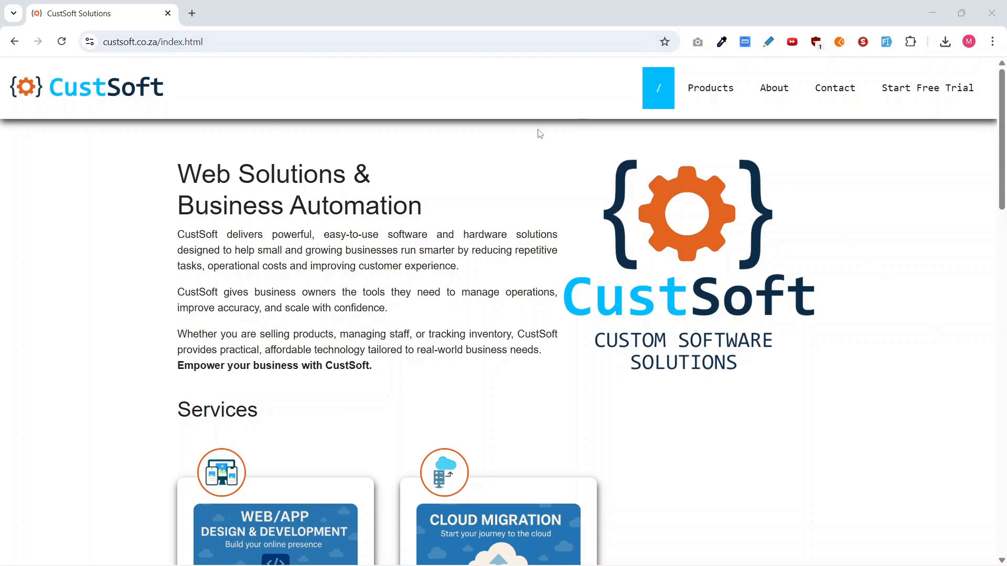
# Open the Products page of the CustSoft website and review the POS features, the product bundles, and the contact form.
pyautogui.click(709, 89)
pyautogui.scroll(-5, 596, 371)
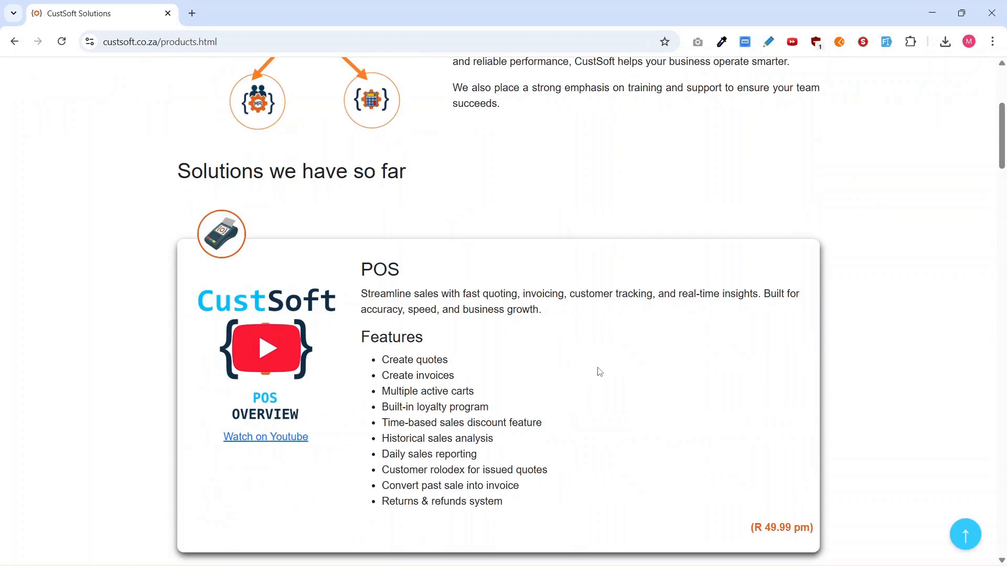
pyautogui.scroll(-1, 636, 418)
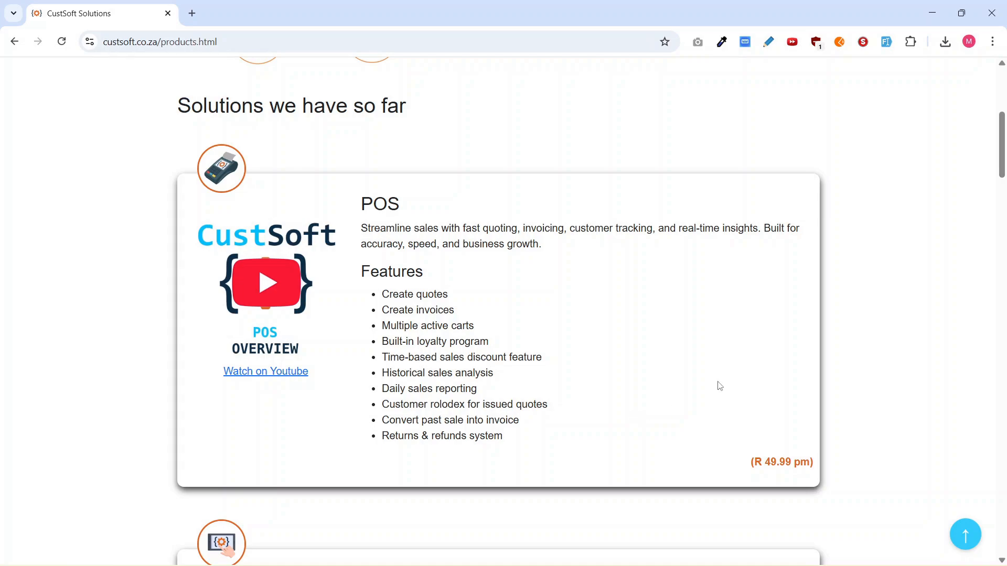
pyautogui.moveTo(1005, 169); pyautogui.dragTo(969, 505)
pyautogui.scroll(-6, 968, 505)
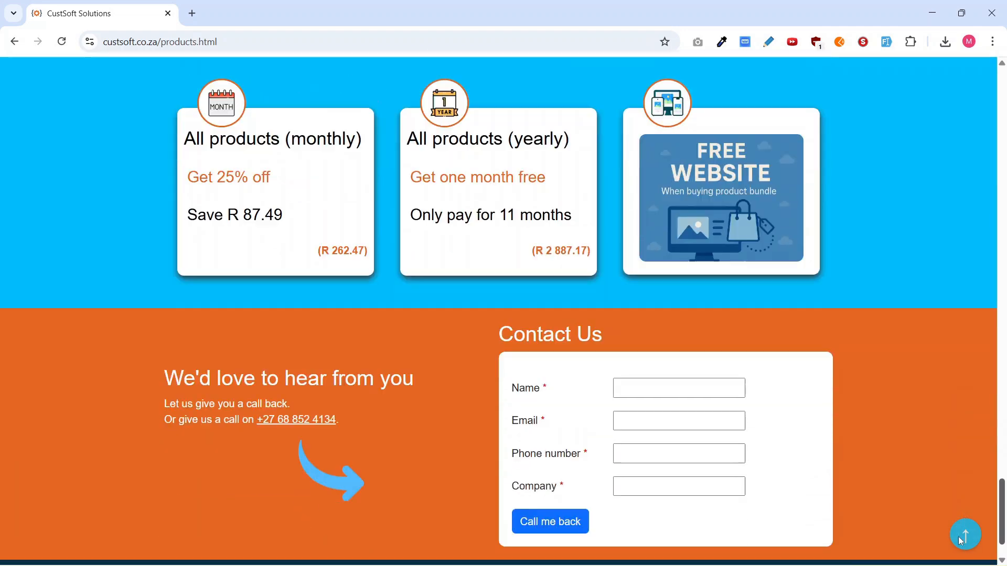